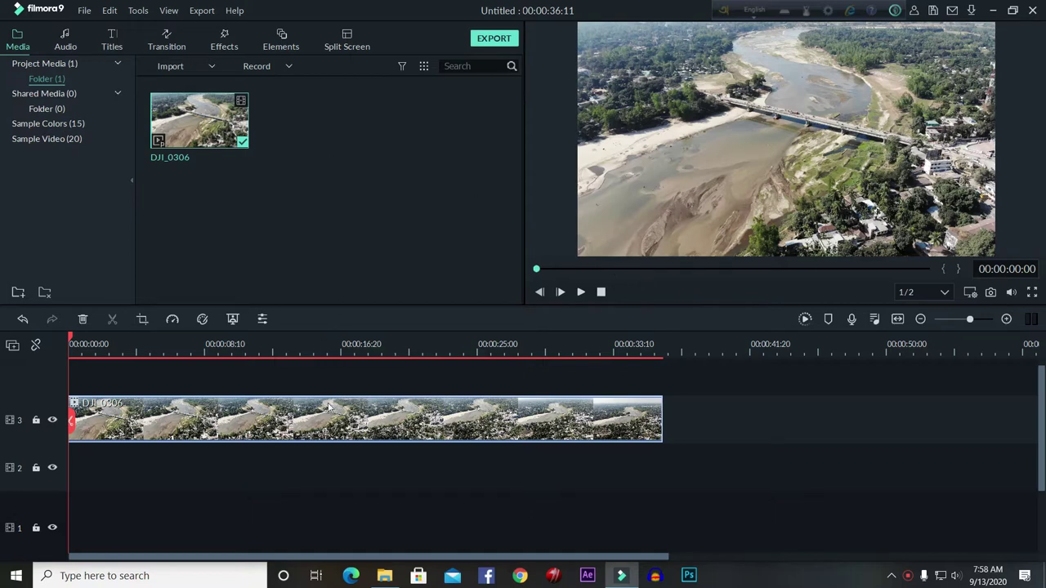
scroll(315, 440, "down", 1)
scroll(314, 441, "up", 2)
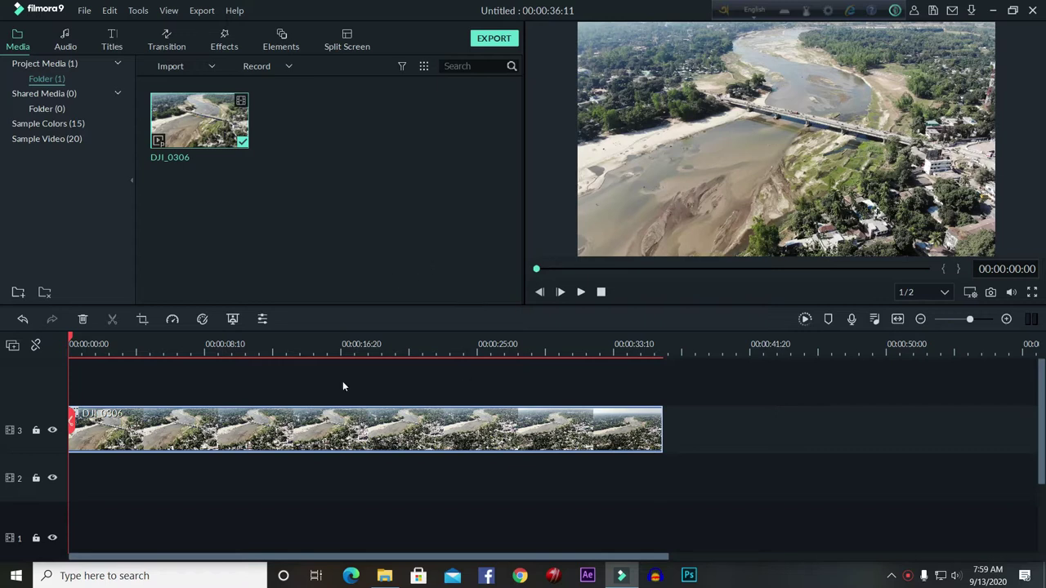
Open the built-in Audio library and briefly preview the drone clip.
left_click(66, 37)
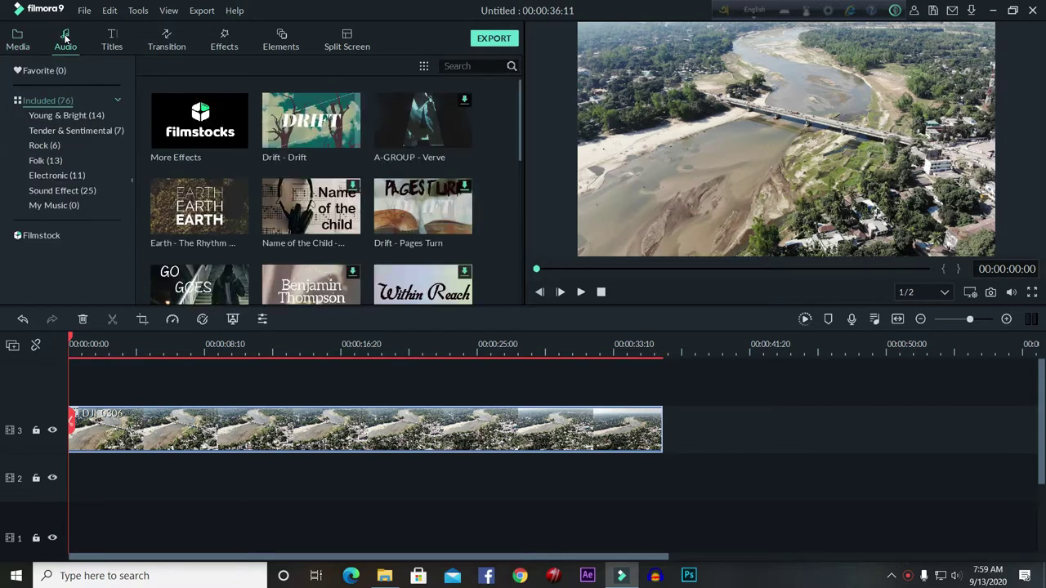
scroll(460, 229, "down", 3)
scroll(459, 230, "up", 3)
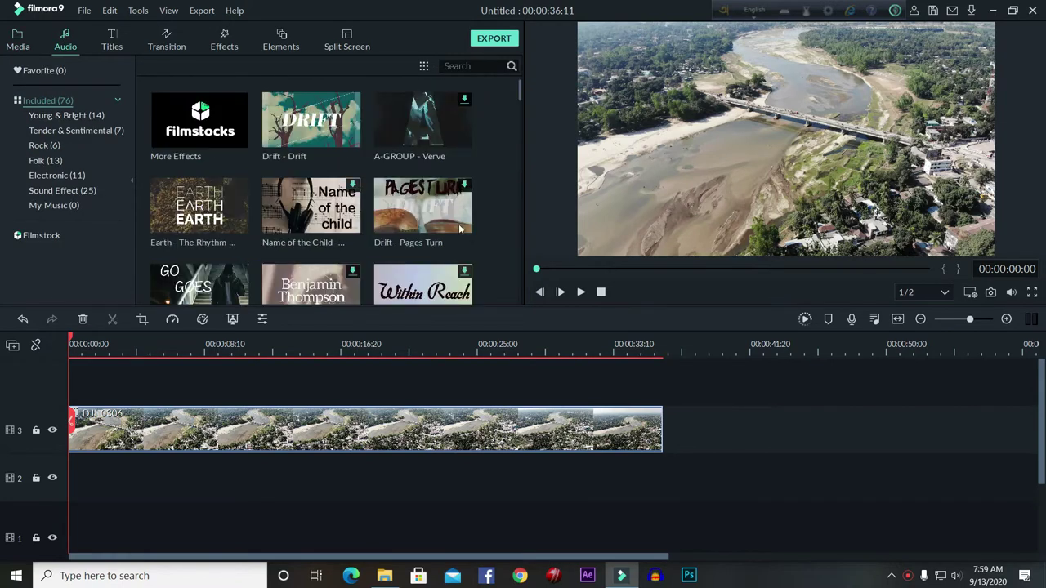
scroll(366, 206, "down", 3)
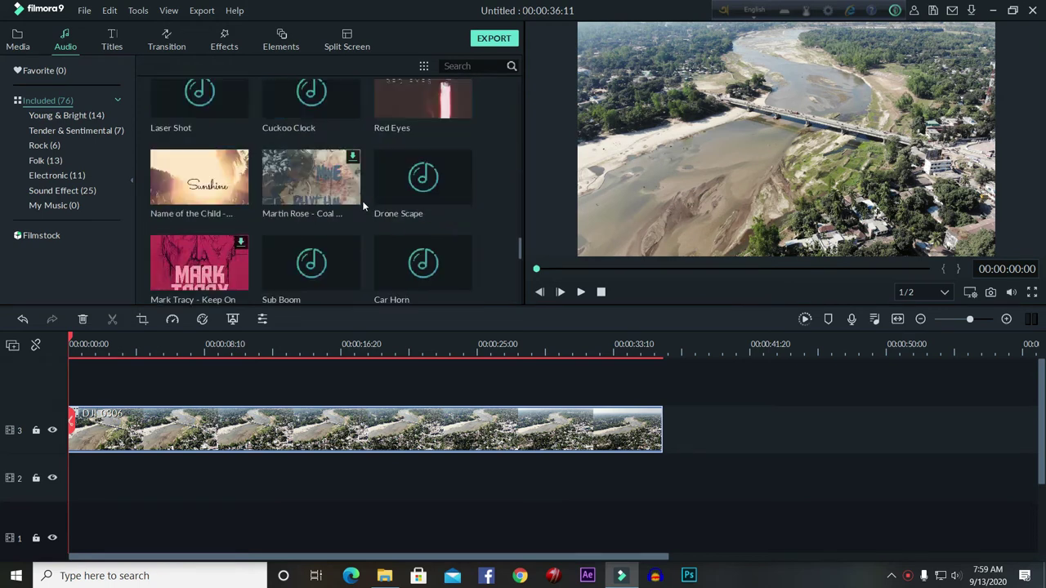
scroll(365, 206, "up", 3)
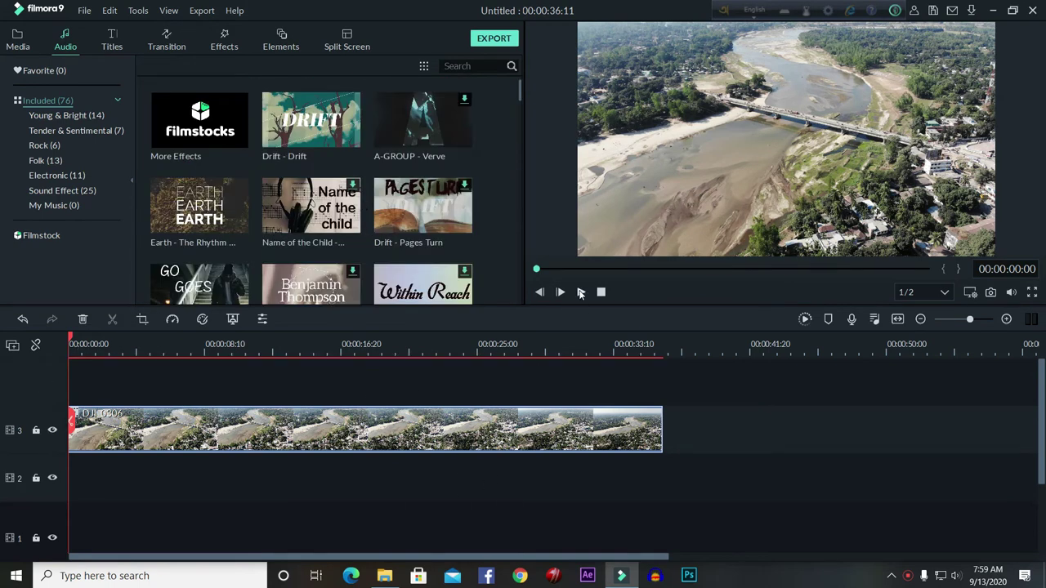
left_click(561, 292)
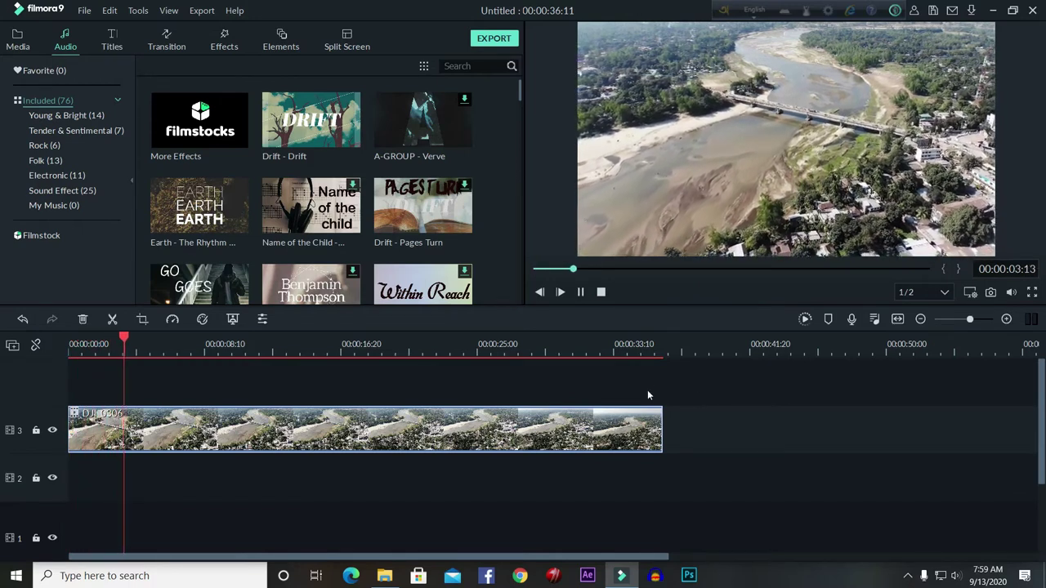
scroll(392, 466, "up", 2)
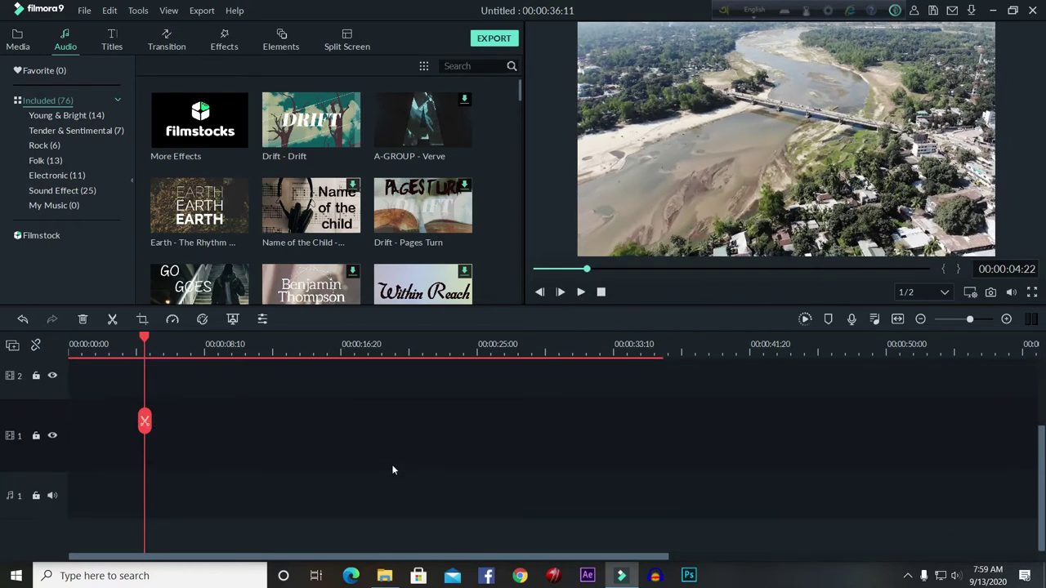
scroll(391, 471, "down", 2)
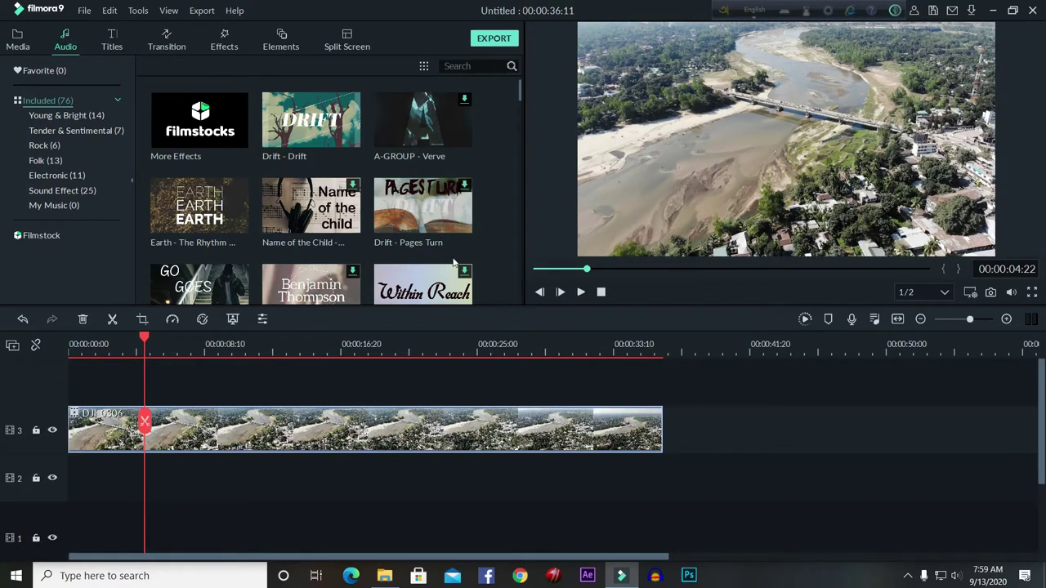
scroll(458, 262, "down", 8)
scroll(458, 261, "down", 5)
scroll(459, 262, "up", 15)
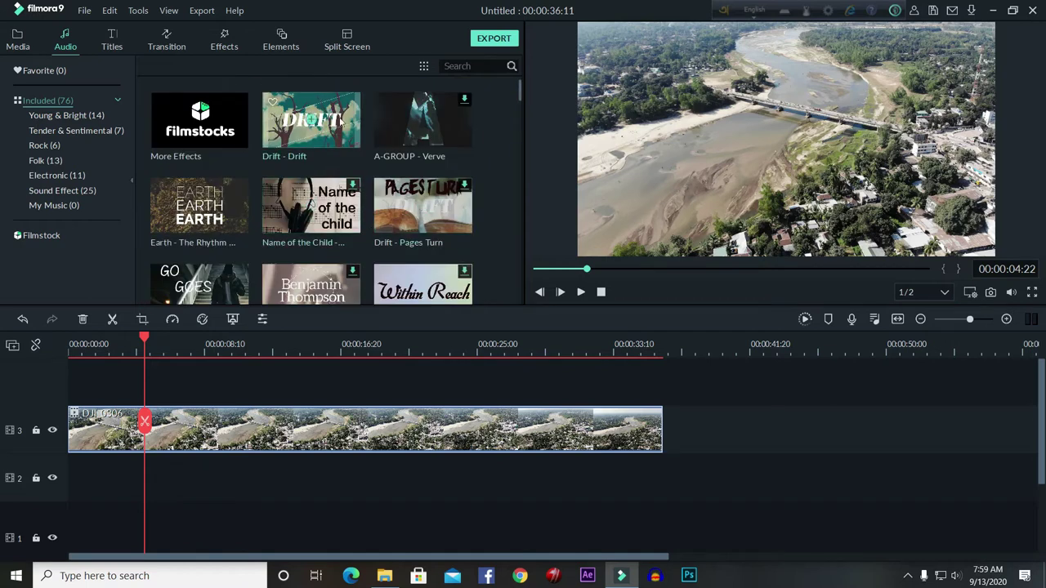
mouse_move(422, 120)
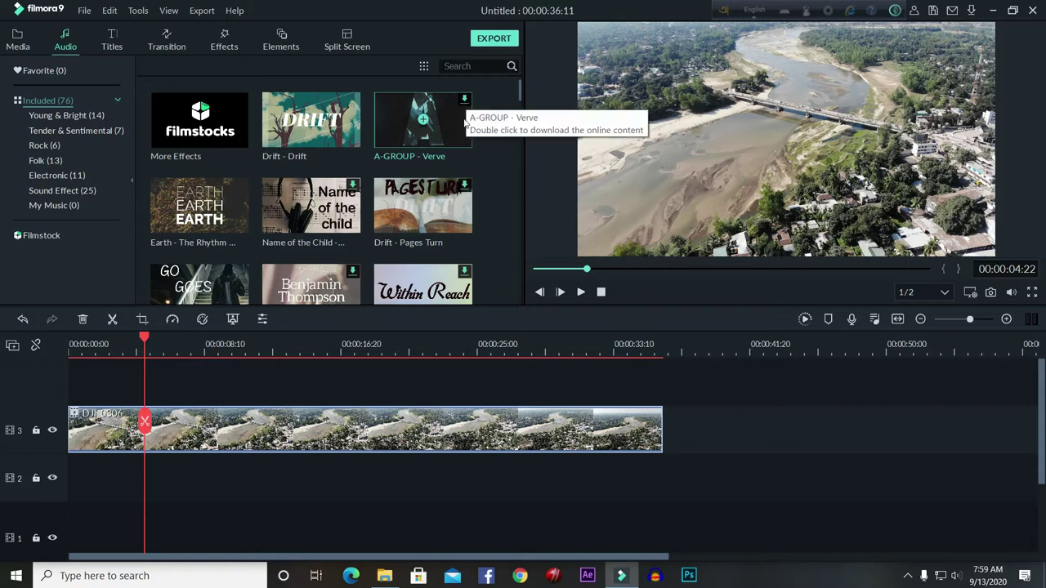
left_click(313, 206)
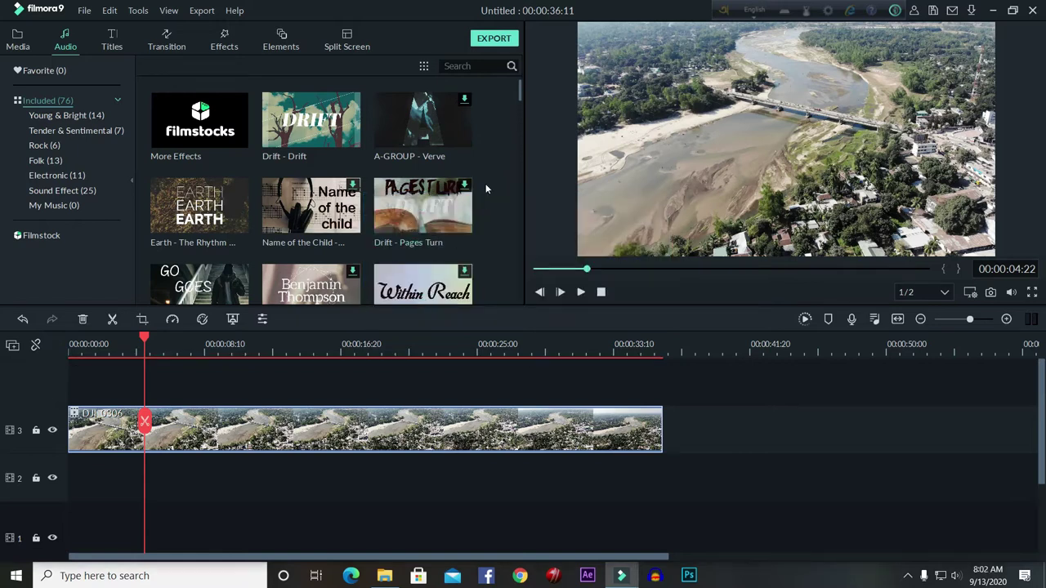
scroll(486, 182, "down", 5)
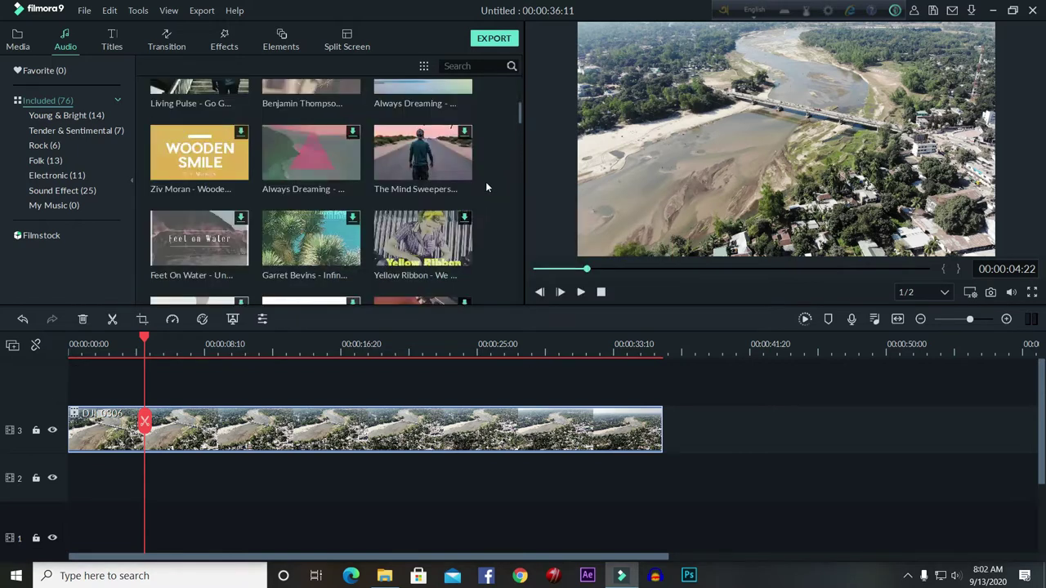
scroll(485, 181, "down", 2)
scroll(490, 201, "up", 5)
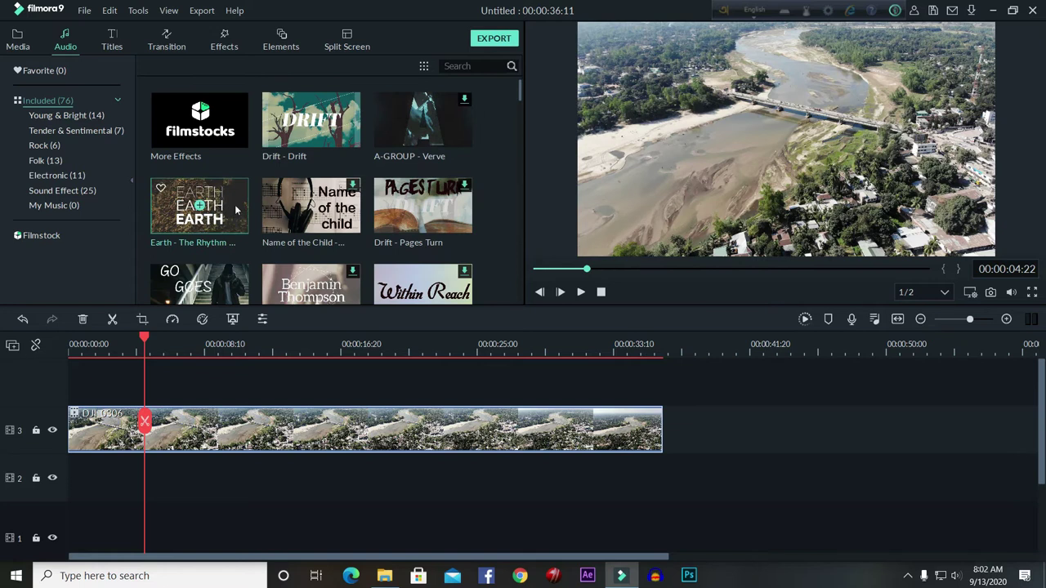
left_click_drag(236, 209, 98, 531)
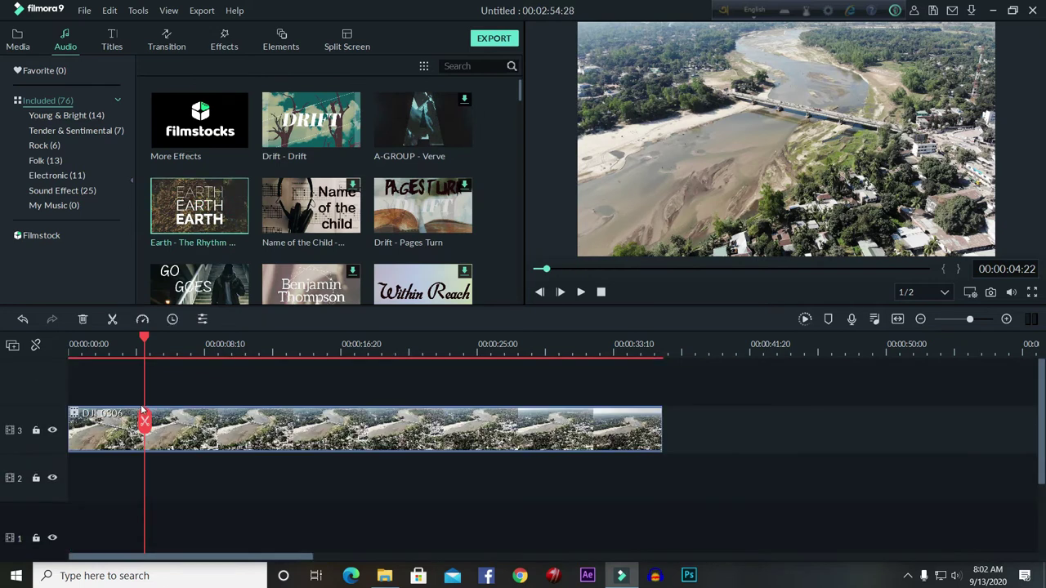
scroll(444, 352, "down", 3)
scroll(334, 457, "down", 3)
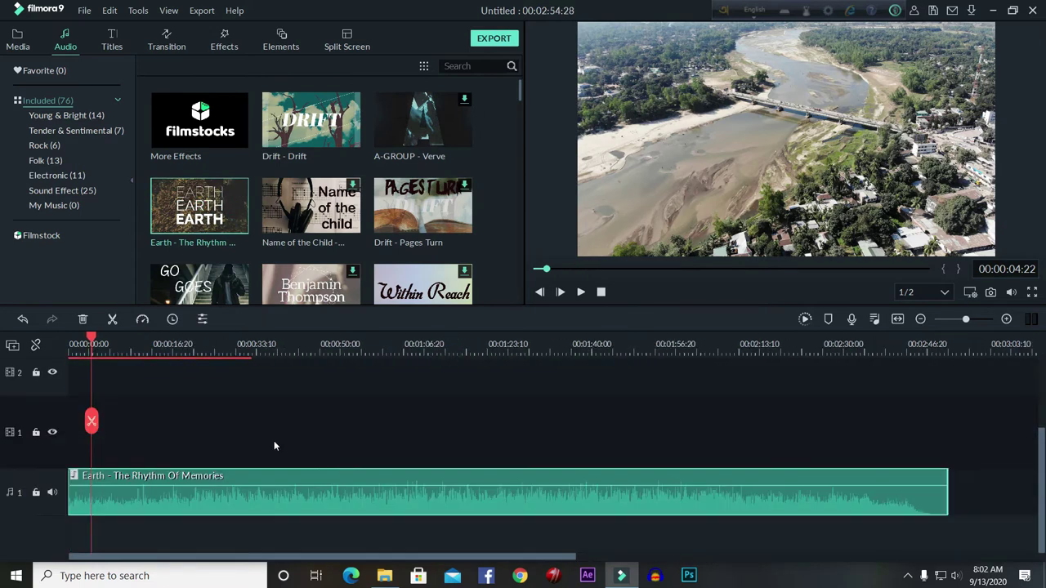
scroll(216, 424, "up", 1)
scroll(246, 482, "down", 1)
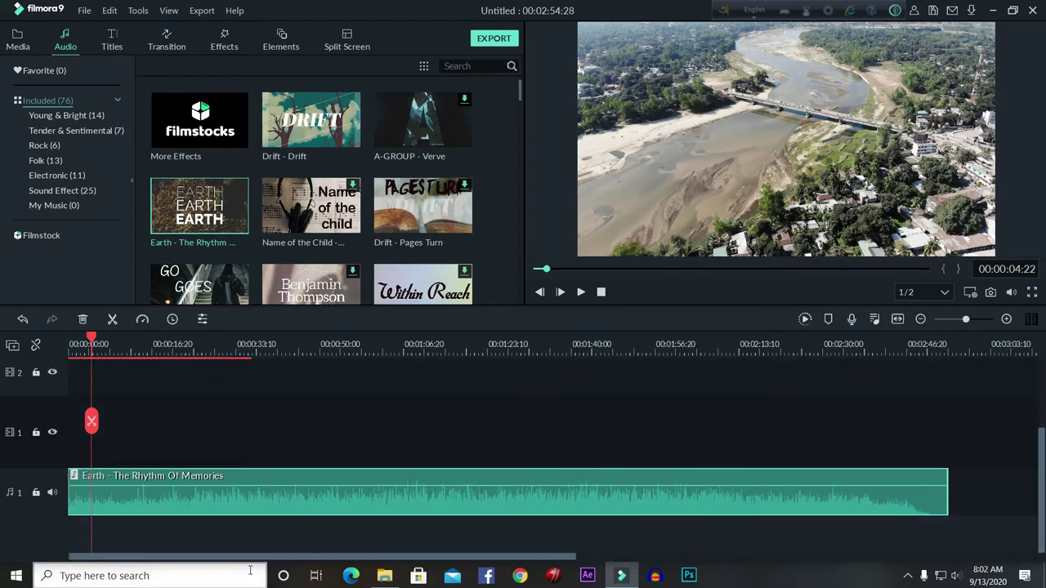
key("ctrl+z")
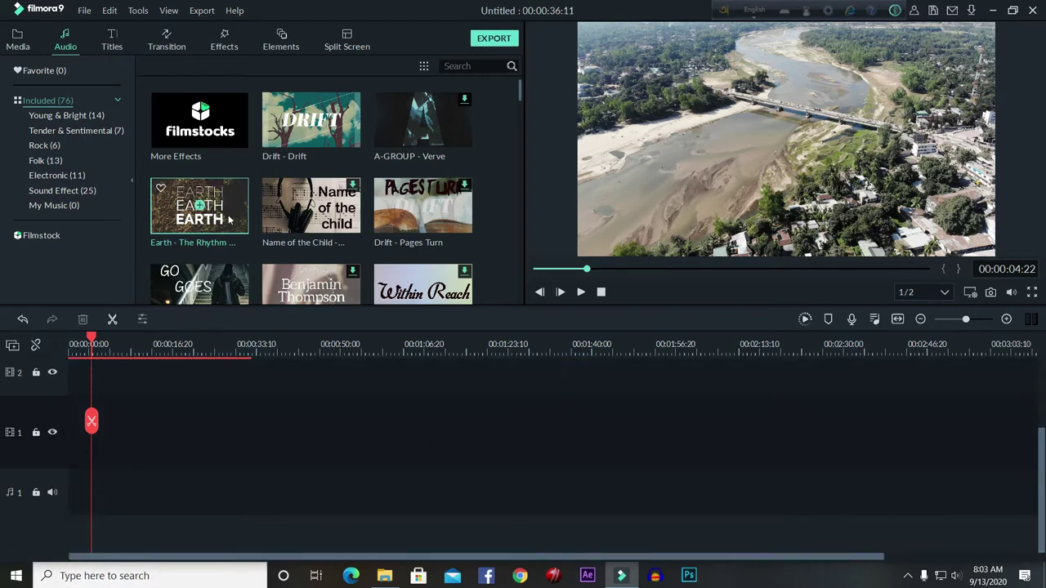
scroll(231, 218, "down", 3)
scroll(230, 218, "down", 3)
scroll(205, 510, "up", 3)
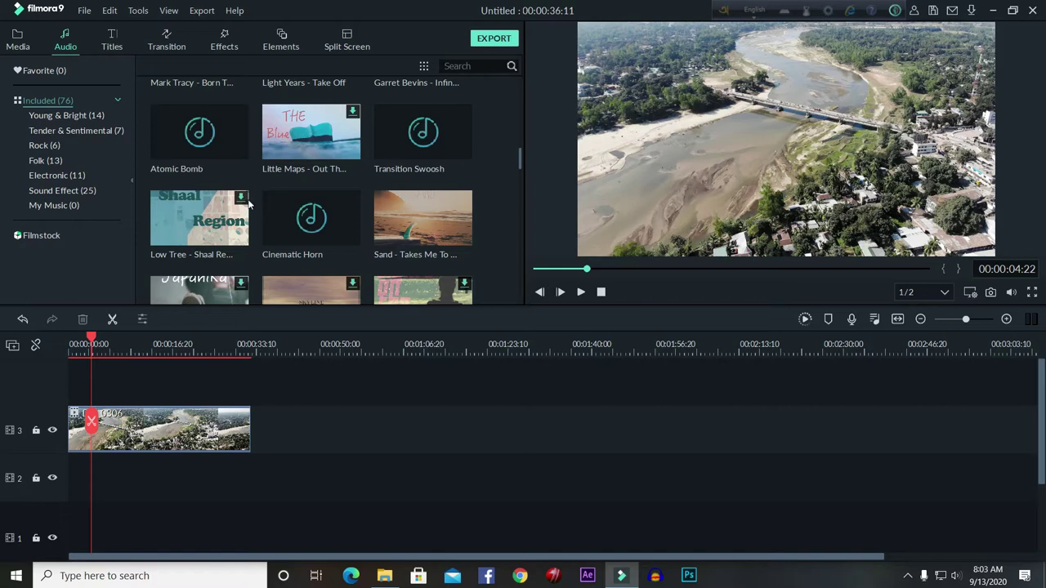
scroll(251, 205, "up", 5)
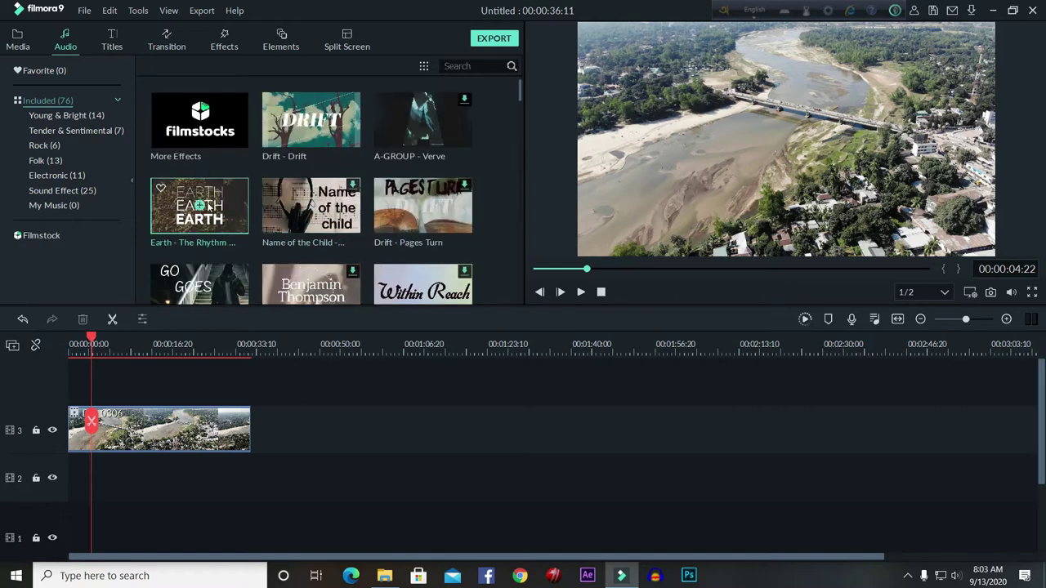
left_click_drag(91, 343, 69, 344)
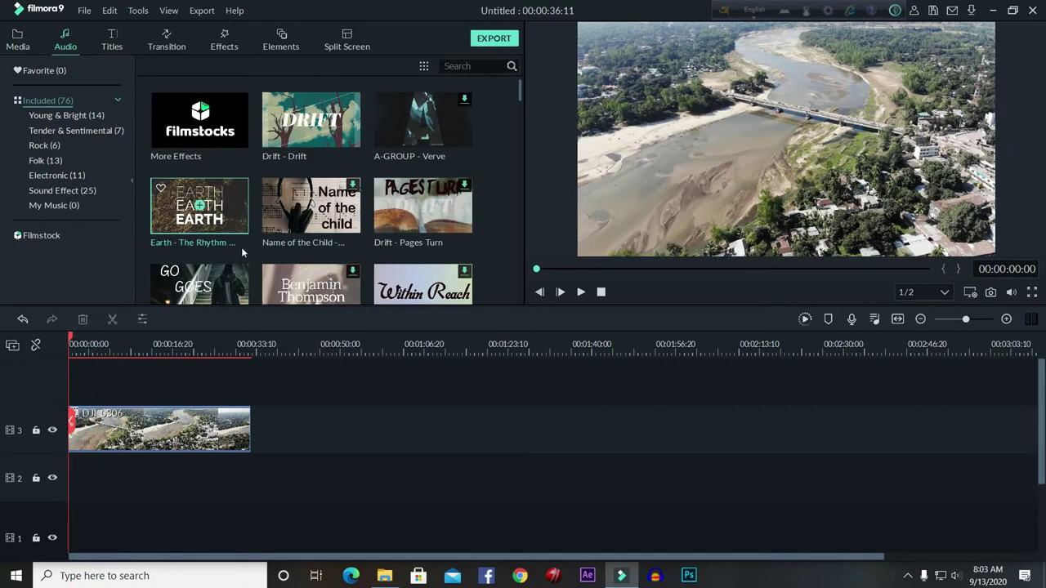
Pick Earth - The Rhythm Of Memories and preview the project from the start.
left_click(199, 206)
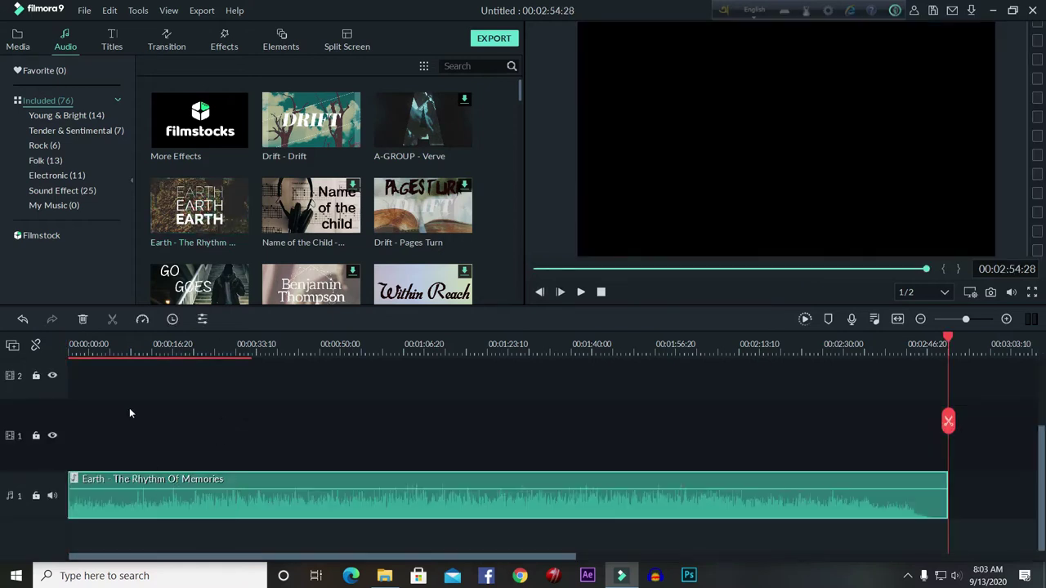
left_click(82, 345)
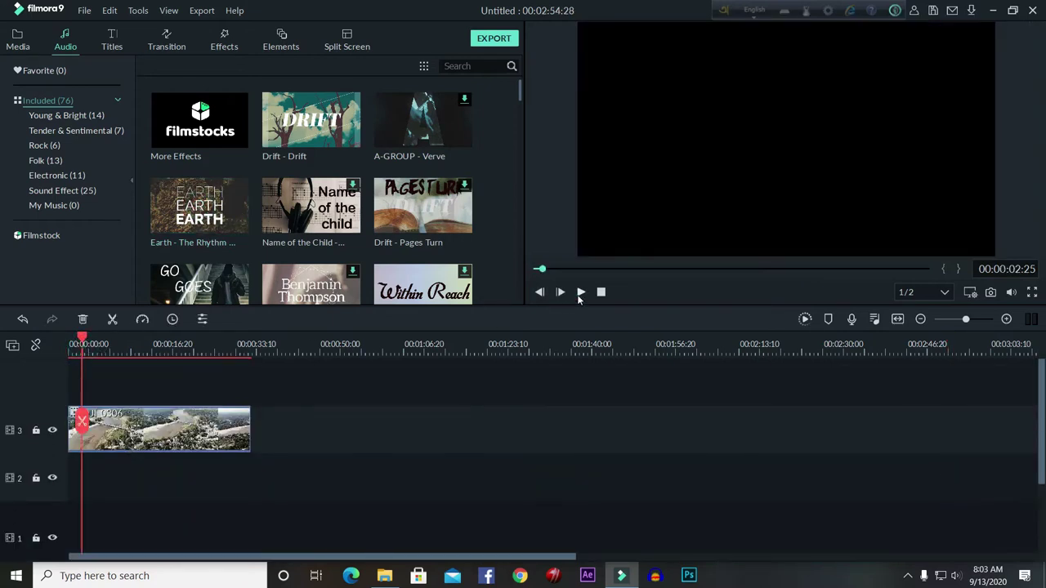
left_click(580, 291)
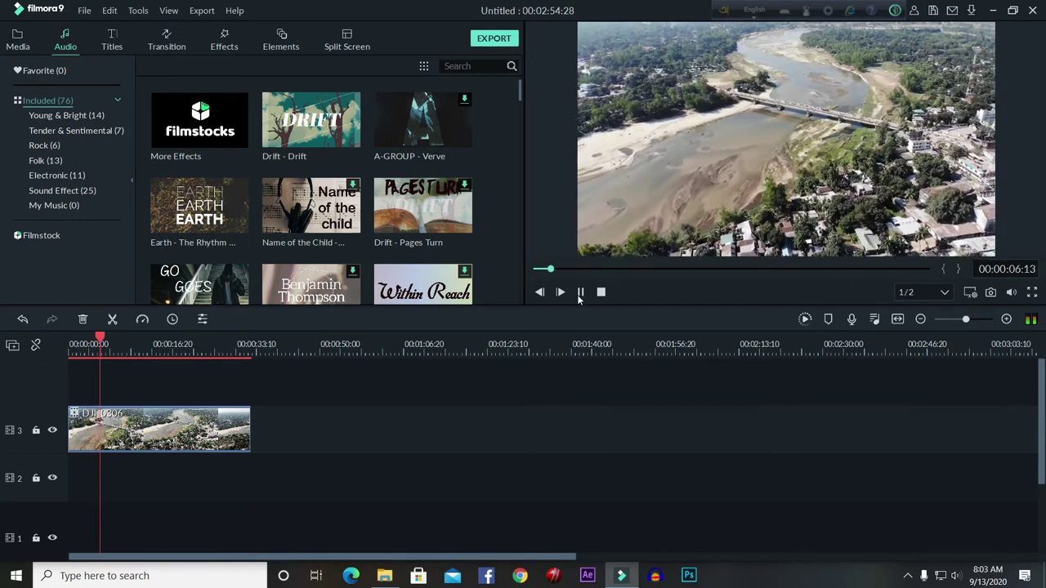
left_click(580, 291)
scroll(412, 438, "down", 3)
Replace the timeline music with Earth - The Rhythm Of Memories on audio track 1, then preview.
left_click(302, 490)
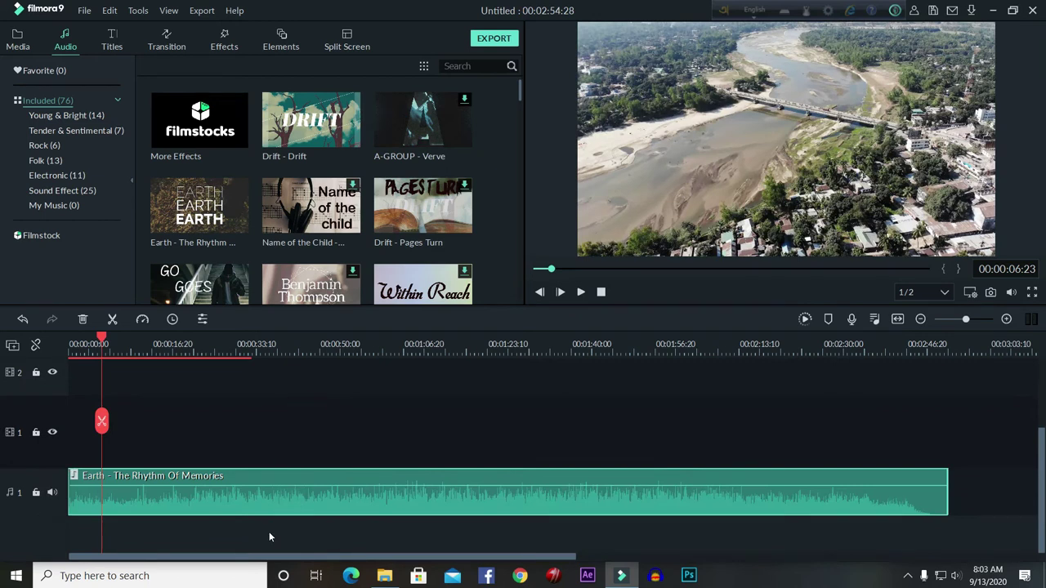
key("Delete")
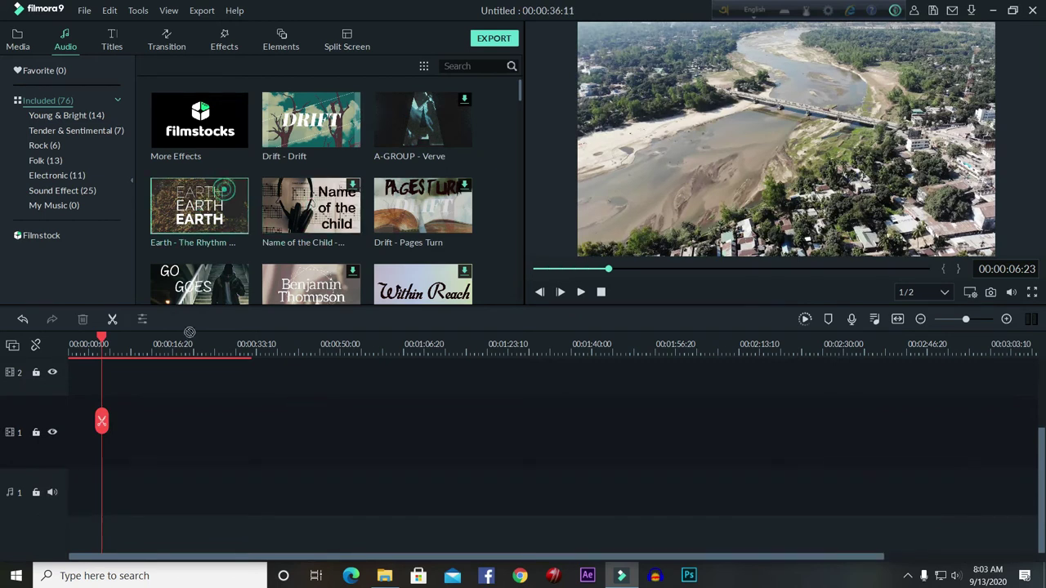
left_click_drag(199, 206, 123, 490)
scroll(258, 475, "up", 2)
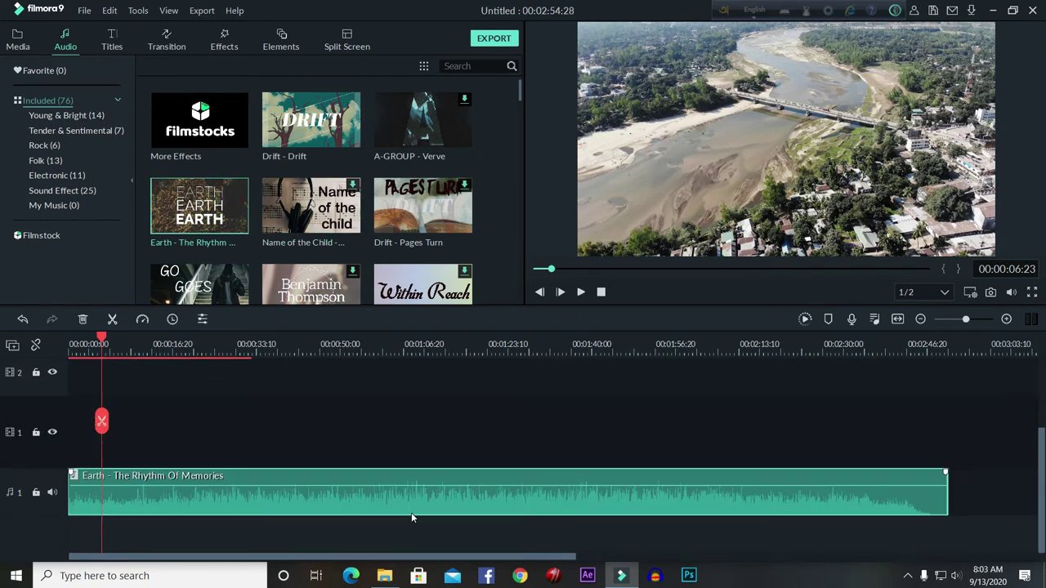
scroll(411, 513, "down", 2)
left_click(580, 292)
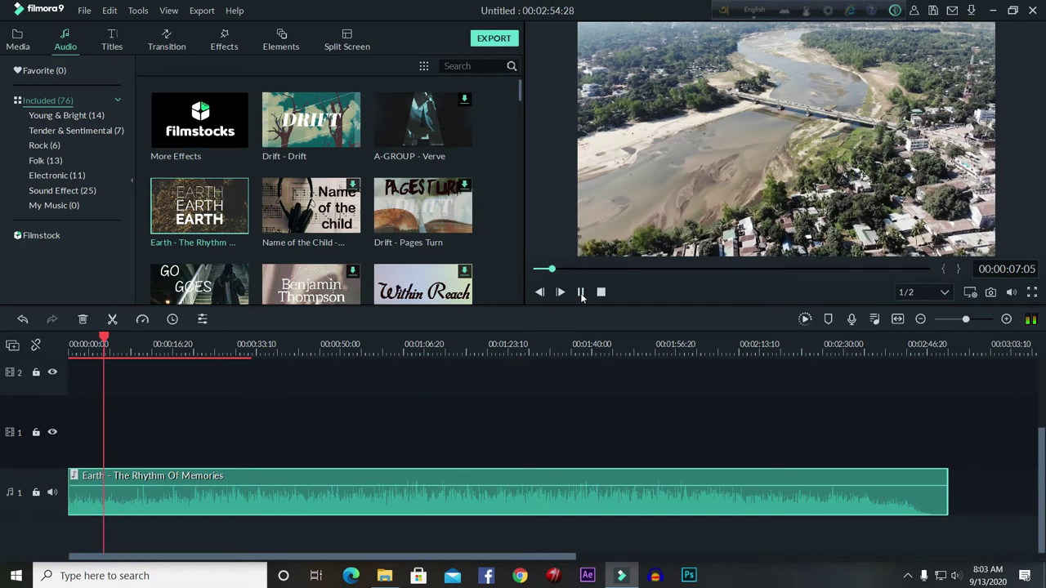
scroll(497, 272, "down", 5)
scroll(497, 272, "down", 5)
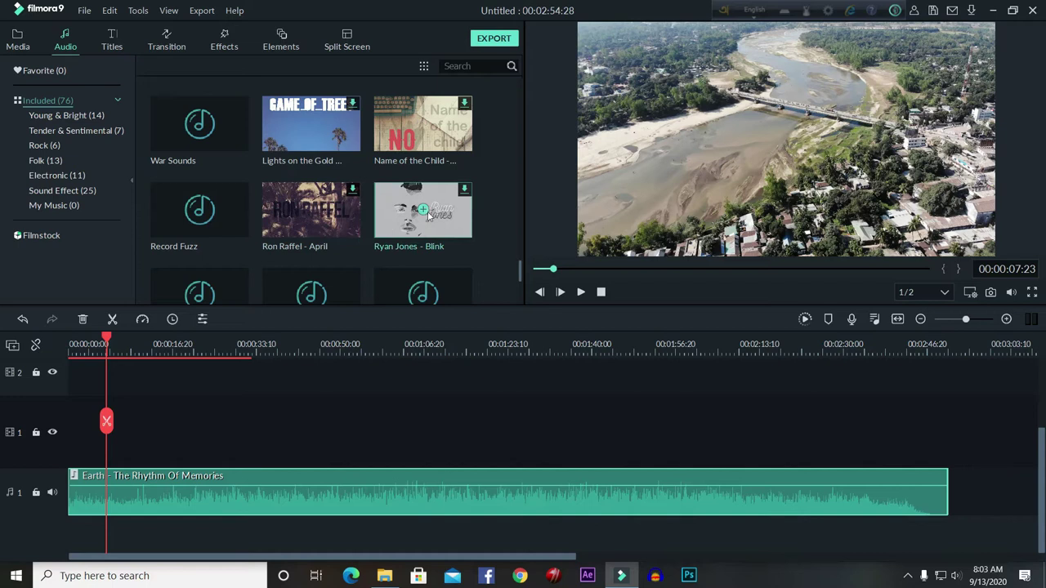
scroll(425, 221, "down", 5)
scroll(437, 235, "up", 5)
scroll(439, 239, "up", 5)
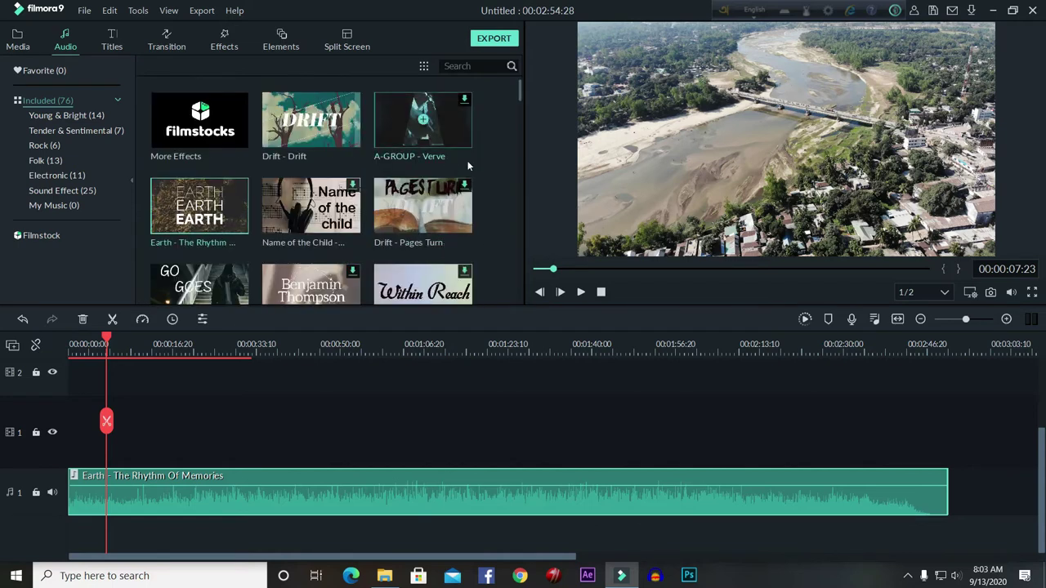
Import the Bishakto Manush song from G:\collection\Hindi Rock into My Music.
left_click(495, 210)
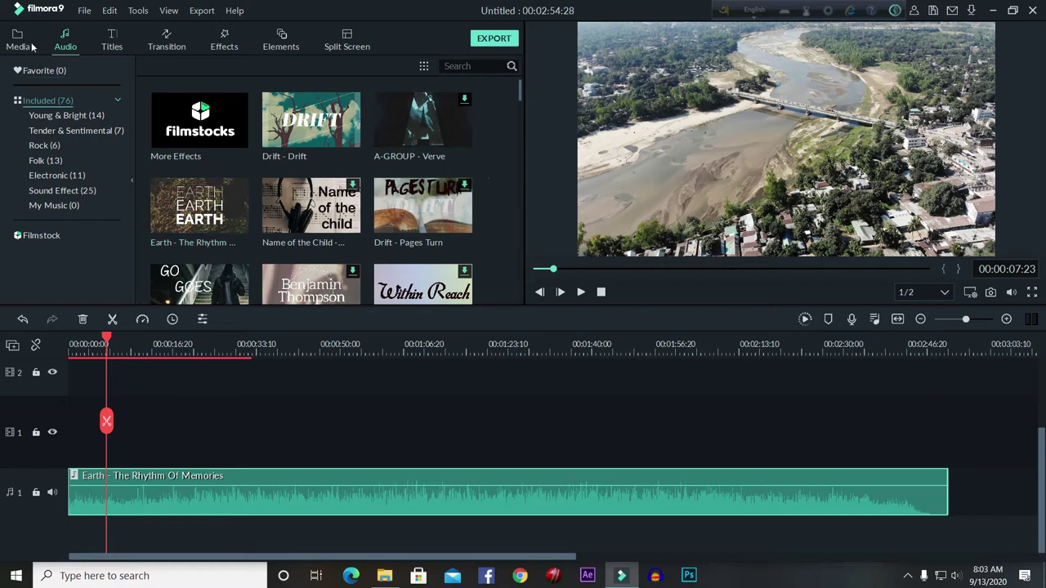
scroll(496, 221, "down", 8)
scroll(496, 220, "down", 8)
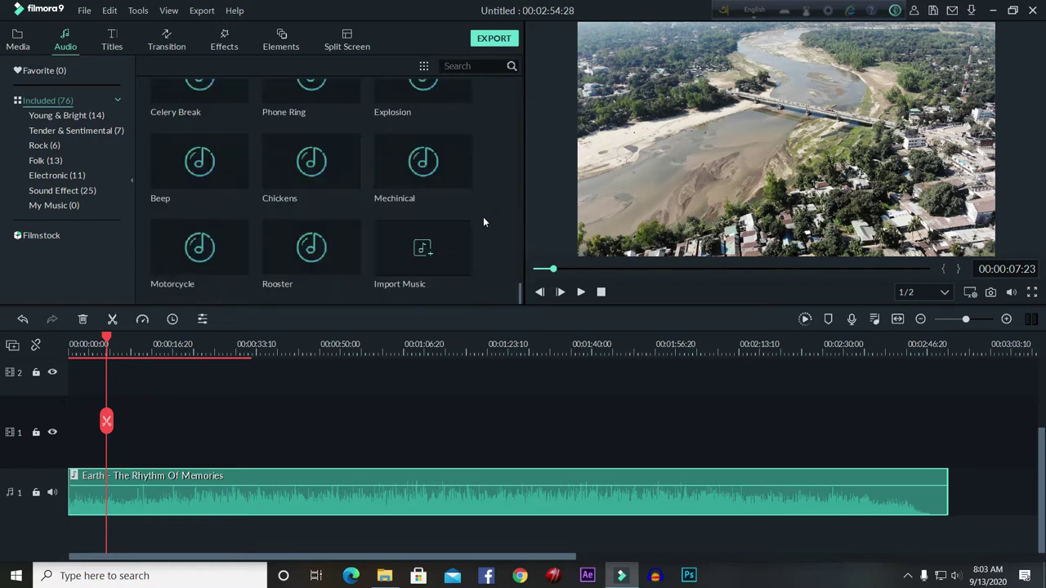
left_click(431, 249)
left_click(410, 256)
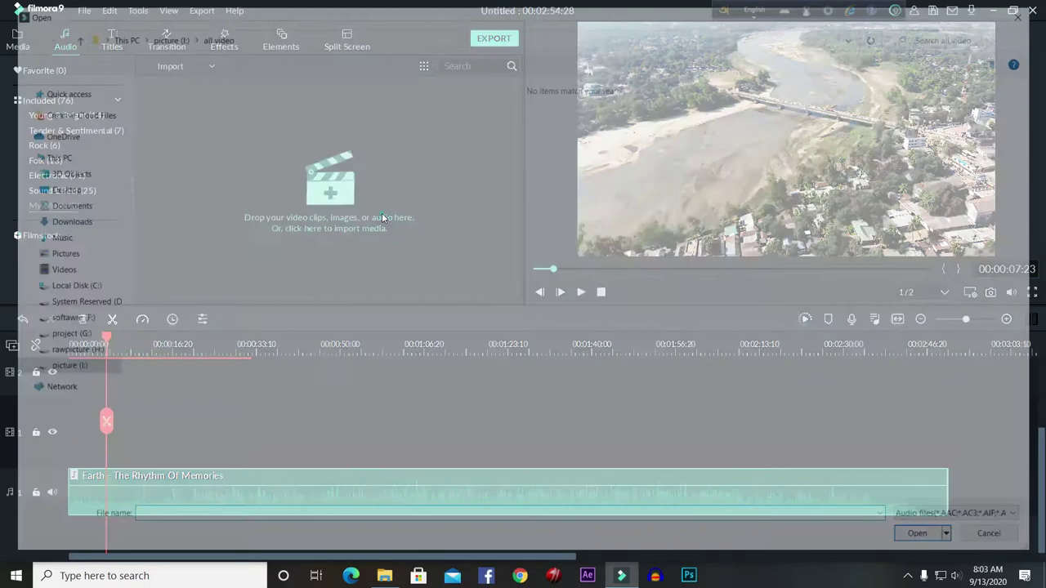
left_click(59, 334)
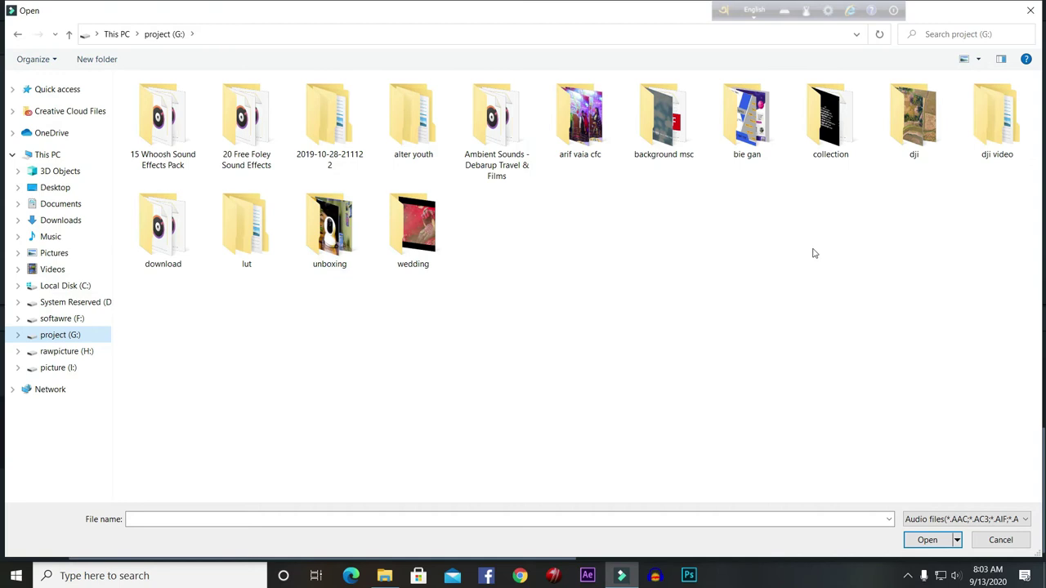
double_click(830, 122)
double_click(163, 158)
left_click(163, 128)
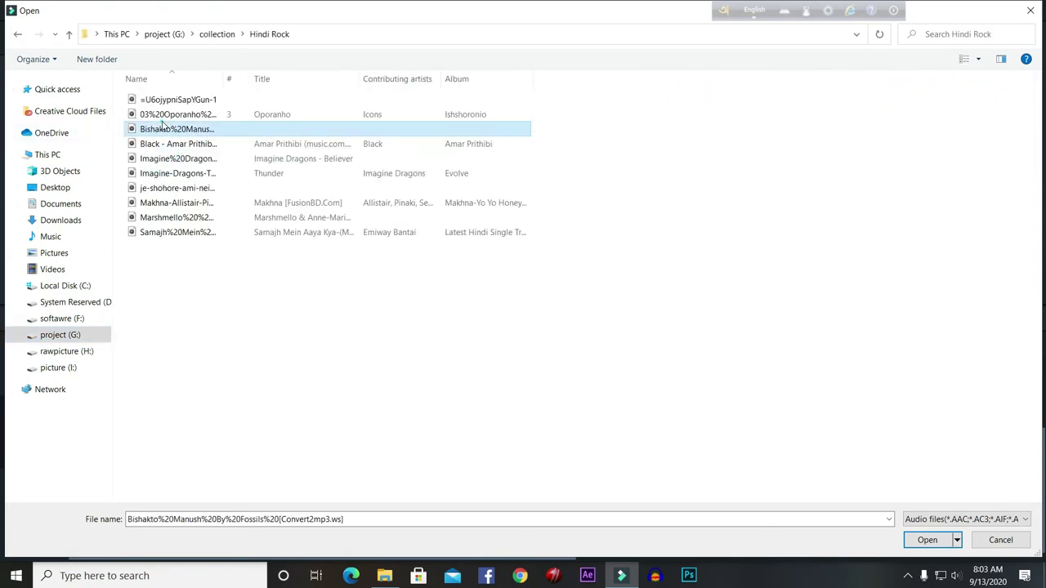
left_click(916, 539)
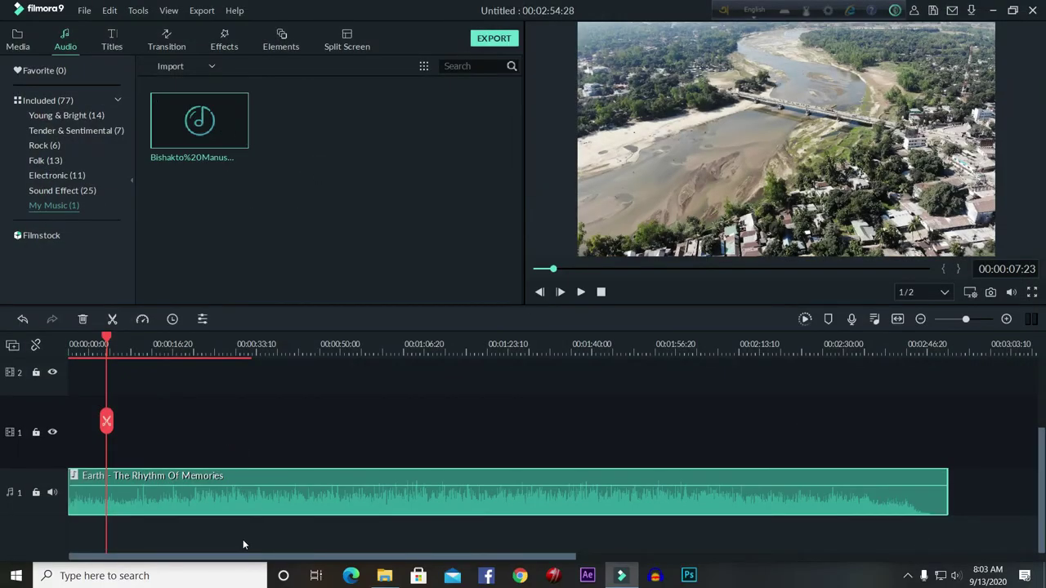
Swap the Earth clip for the Bishakto Manush song and play from the start.
key("Delete")
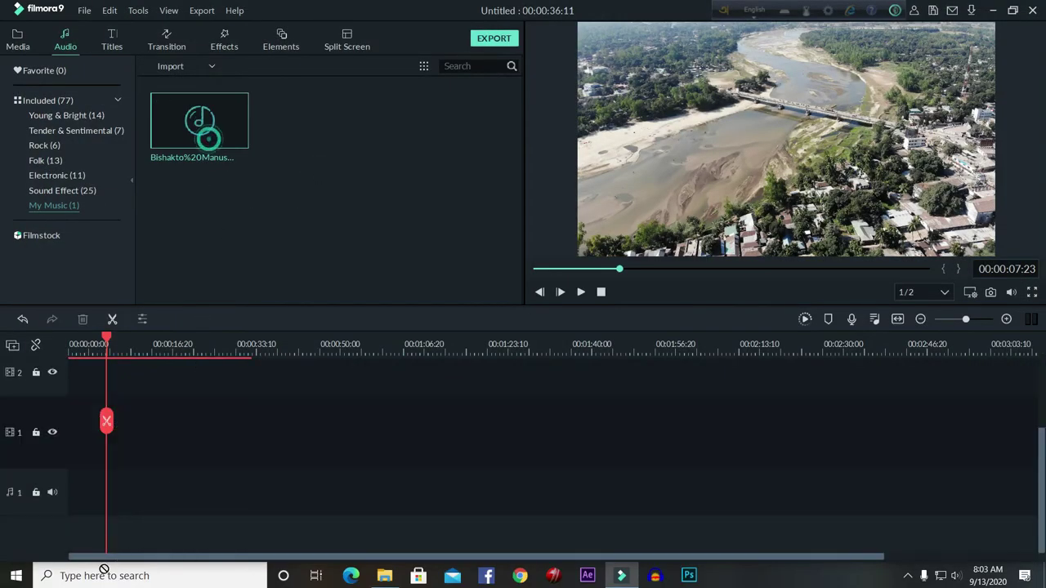
left_click_drag(198, 123, 133, 490)
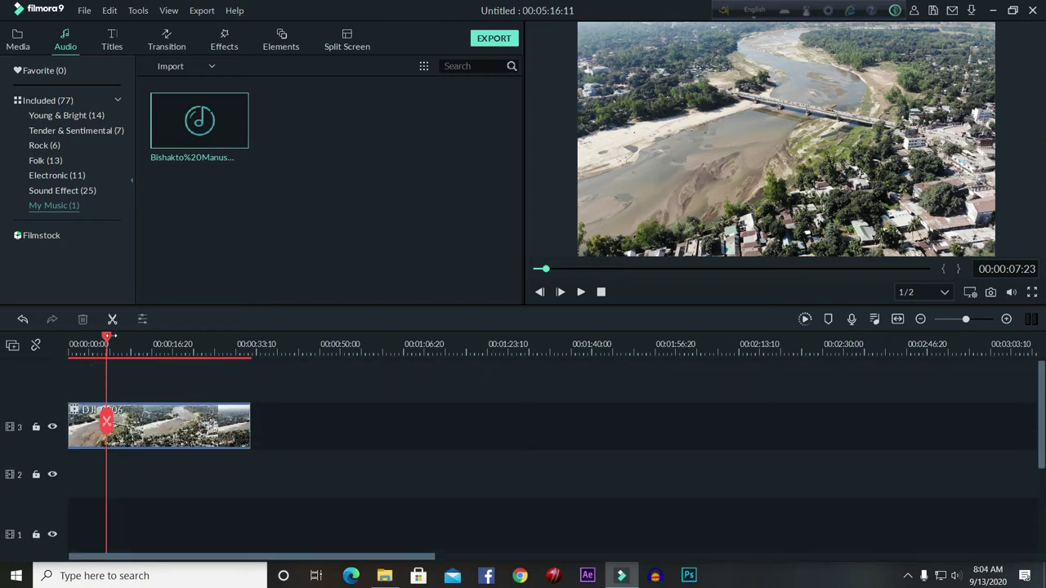
left_click_drag(107, 337, 70, 338)
left_click(580, 292)
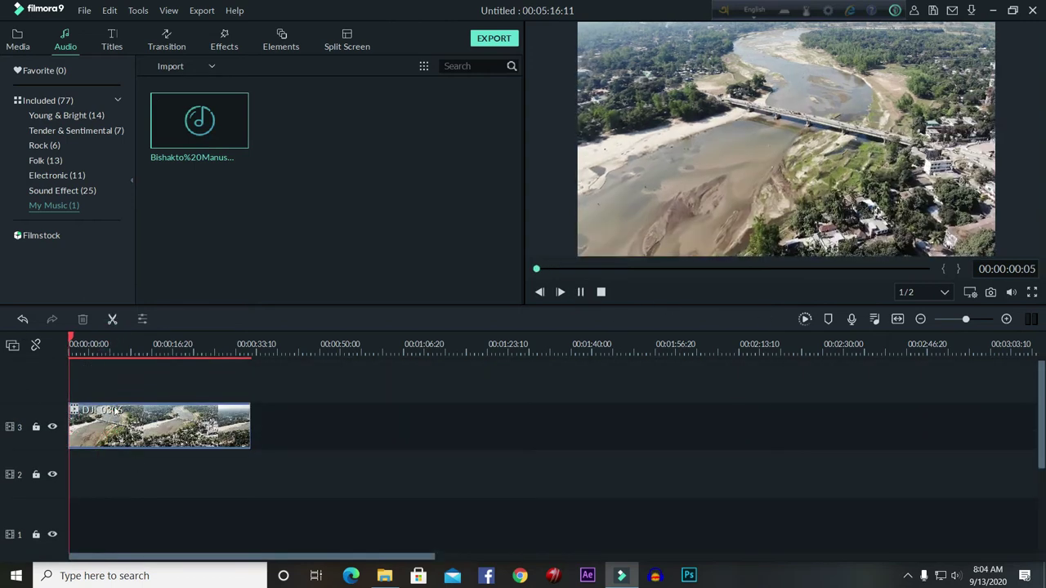
Skip ahead through the playback, pause near the clip's end, and delete the Bishakto Manush clip.
left_click(119, 345)
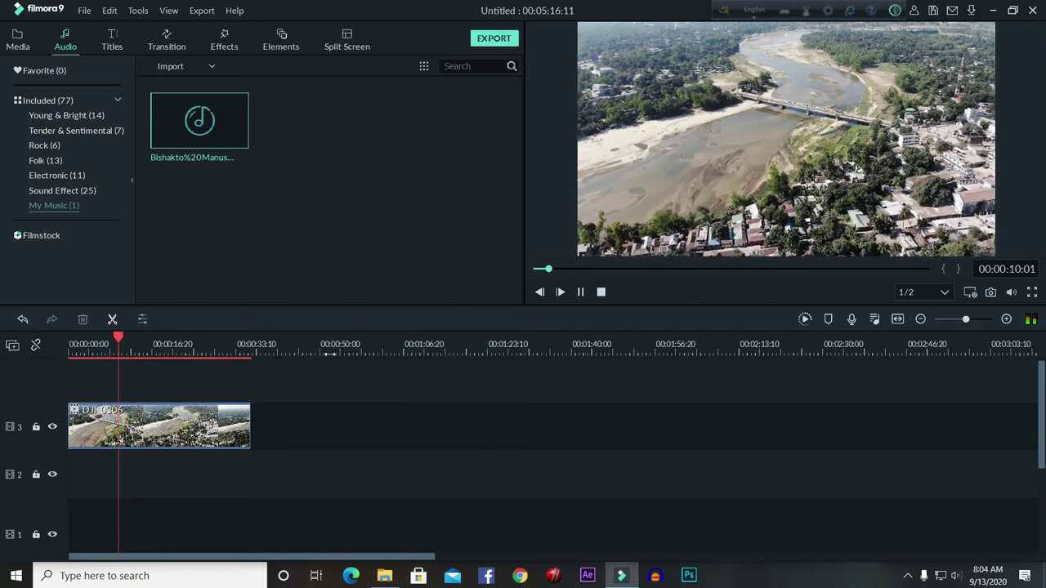
scroll(456, 455, "down", 3)
scroll(293, 429, "up", 1)
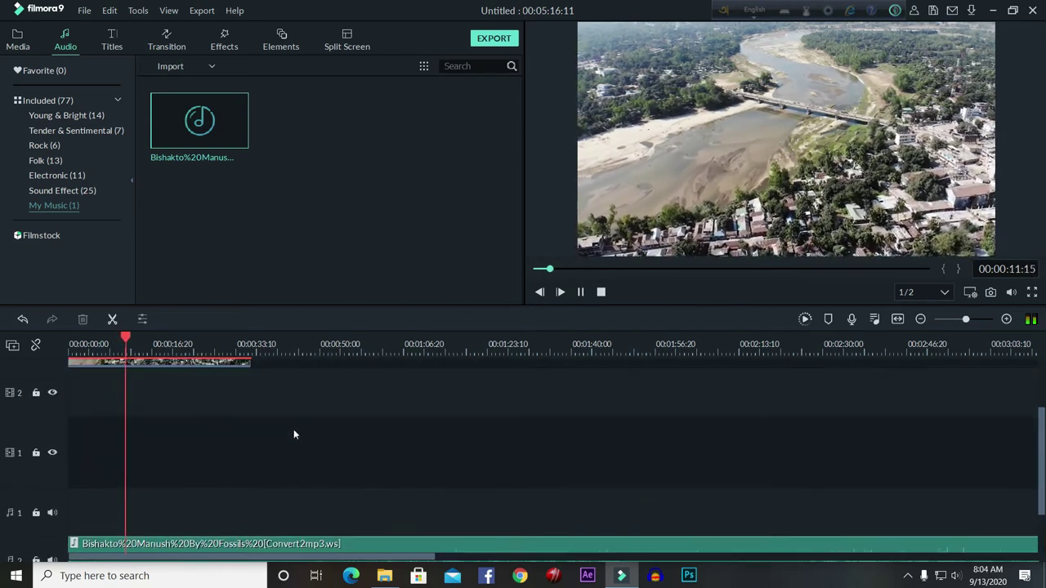
left_click(178, 347)
left_click_drag(178, 347, 234, 346)
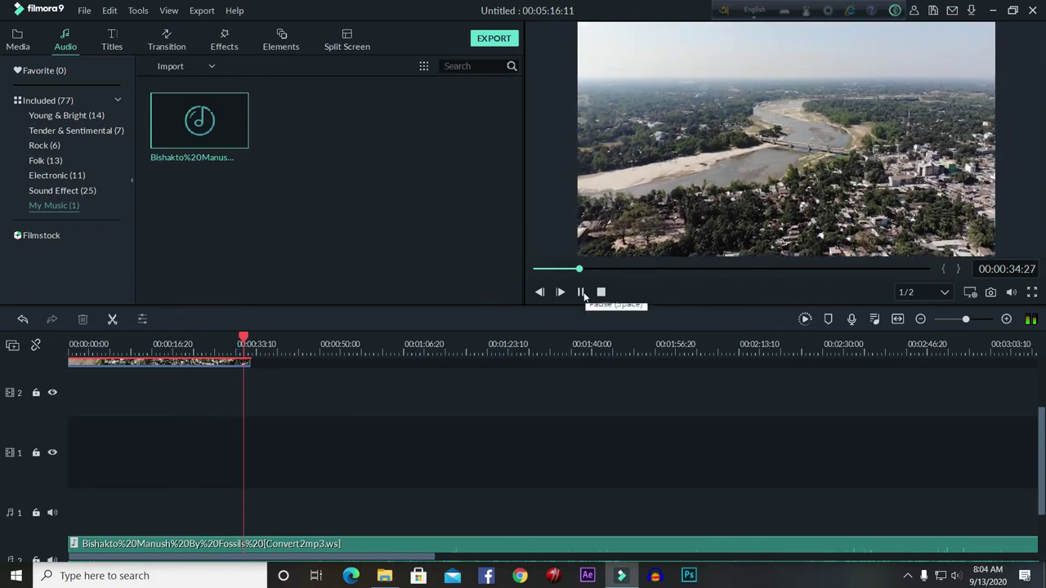
left_click(582, 292)
scroll(383, 476, "down", 3)
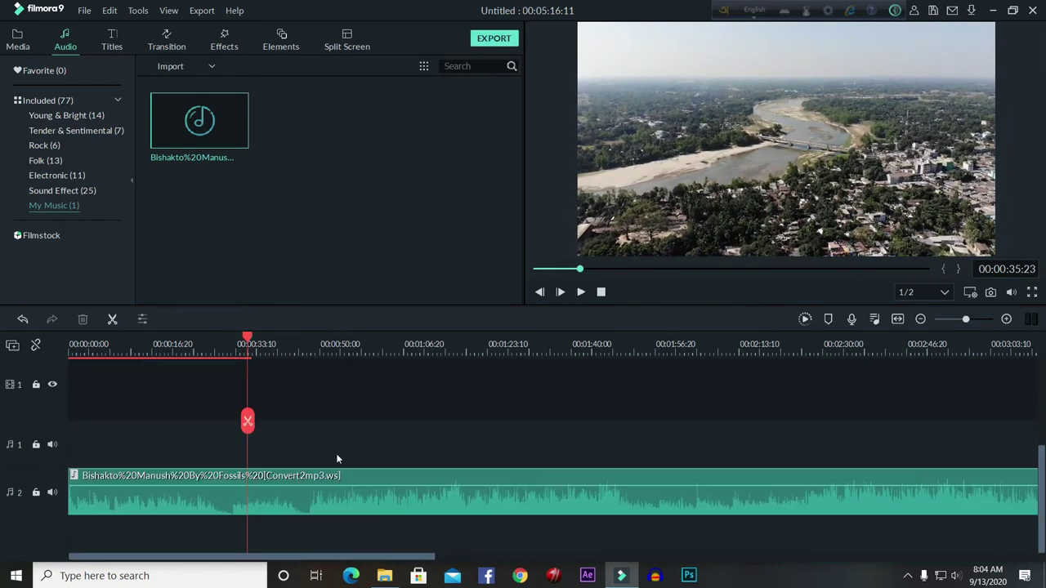
key("Delete")
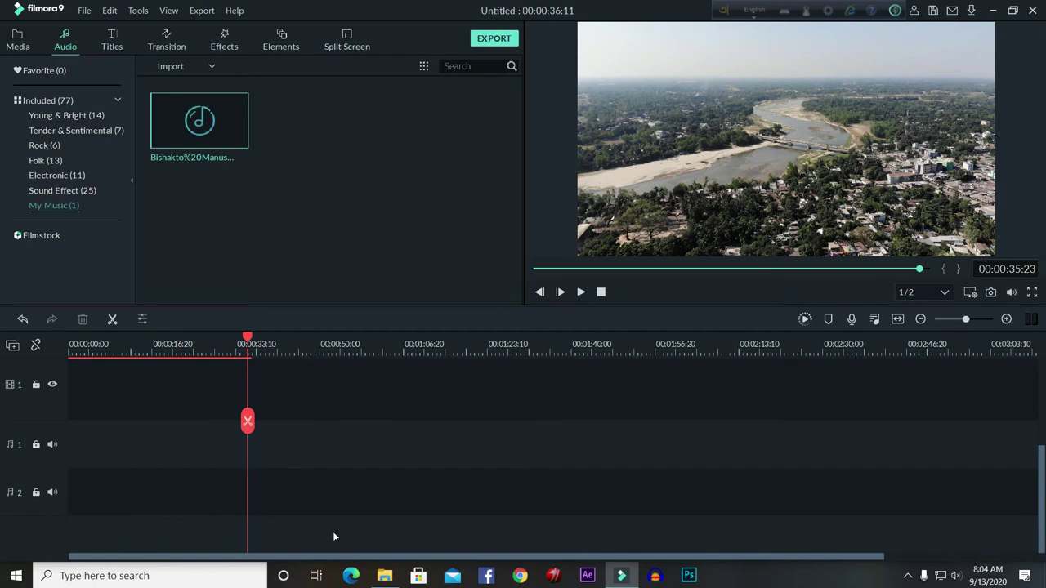